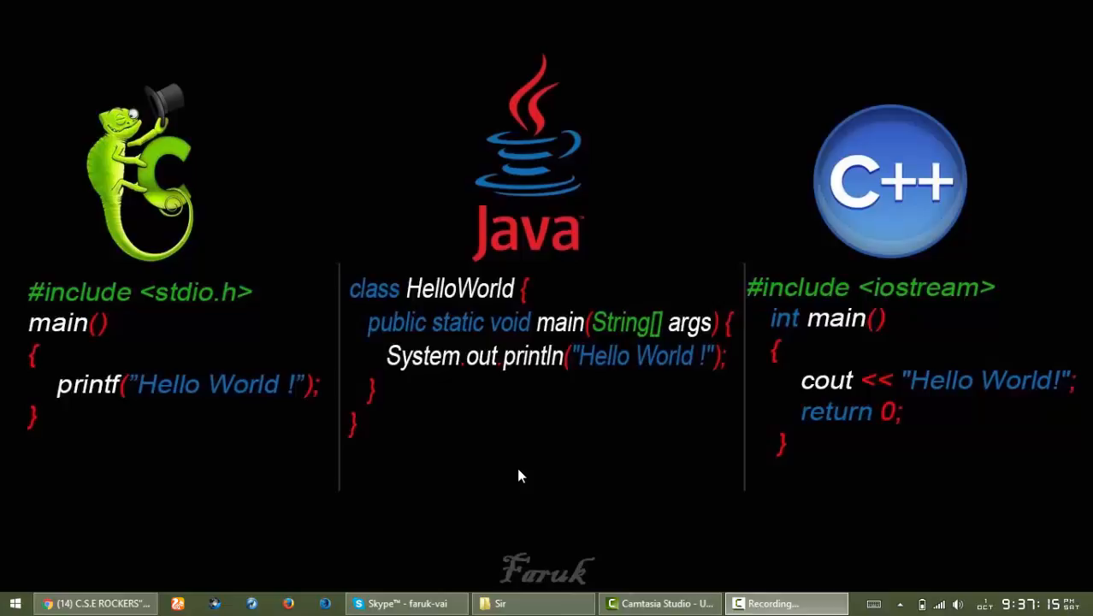
- Restore the File Explorer window showing the Sir folder on drive E:
left_click(527, 606)
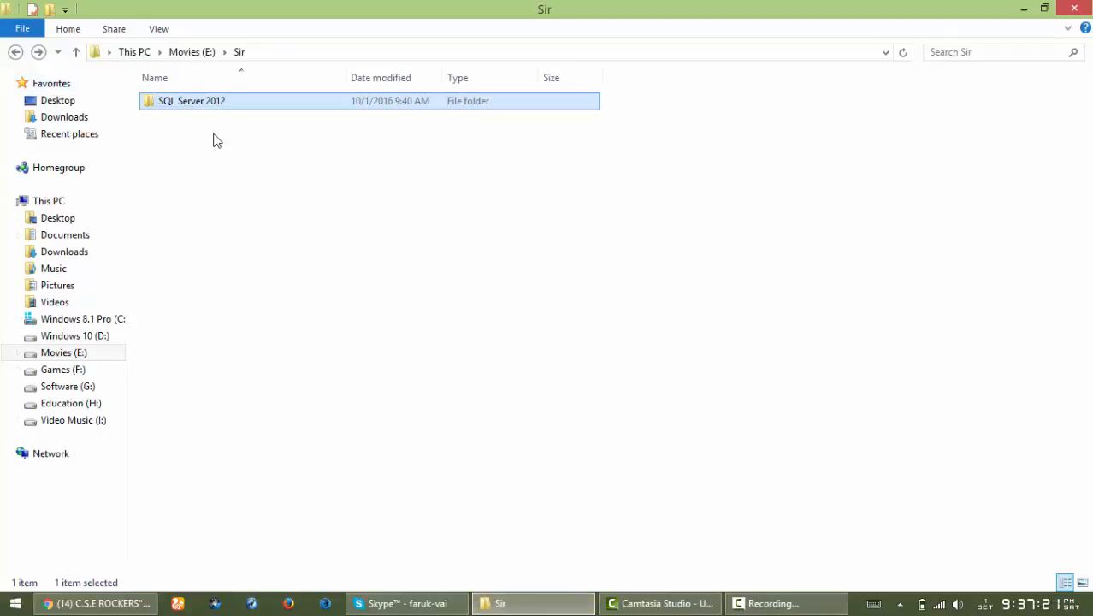
- Open the SQL Server 2012 folder and run its setup.exe installer
double_click(189, 106)
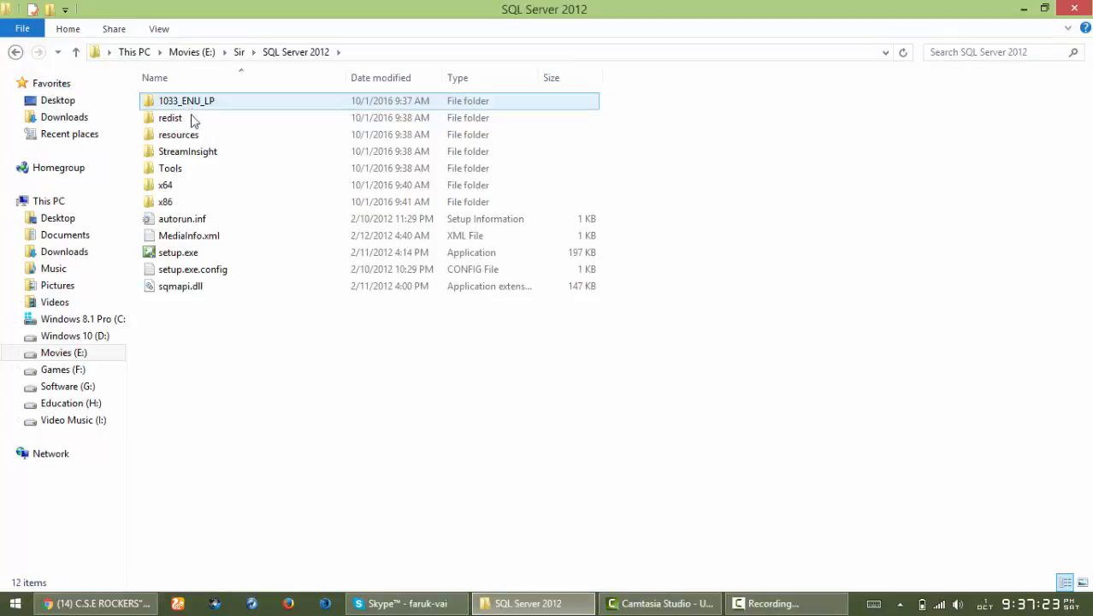
left_click(212, 253)
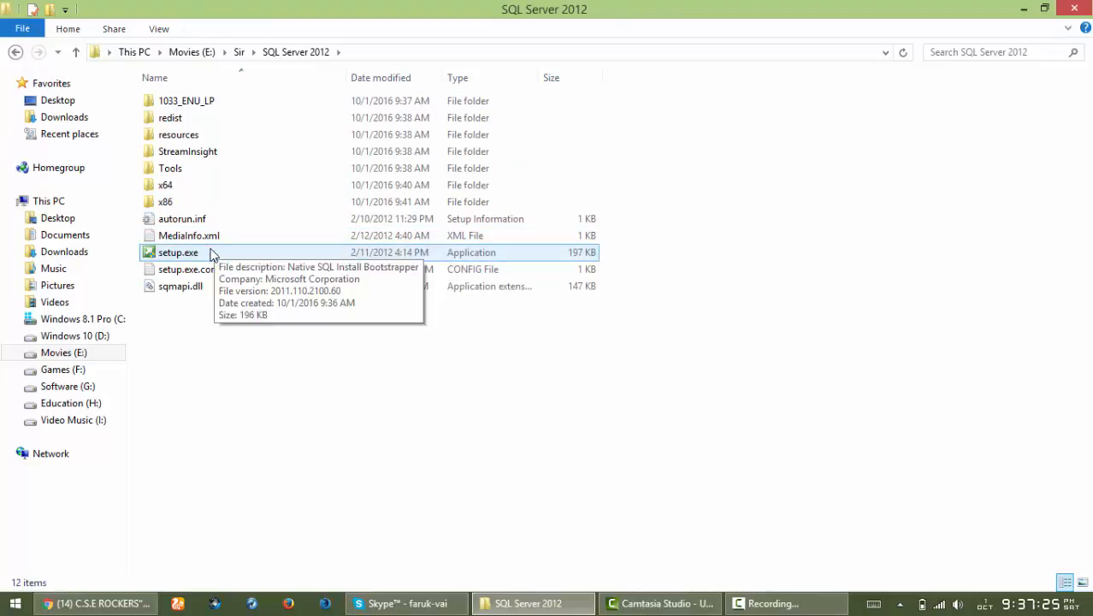
left_click(211, 254)
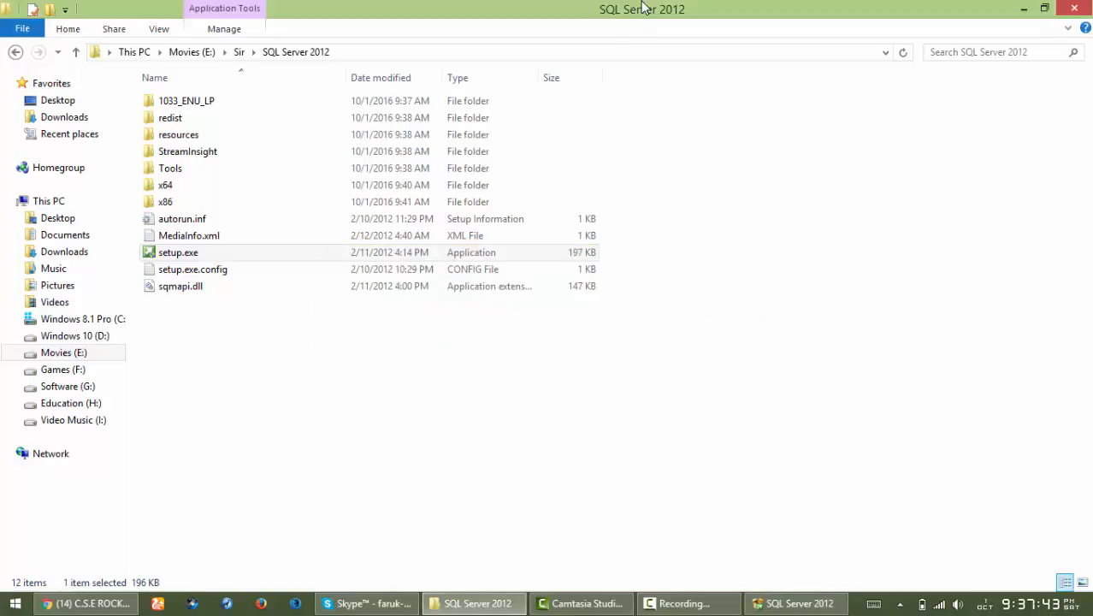
- Launch setup, bring the Installation Center forward and move its window right and down
double_click(643, 7)
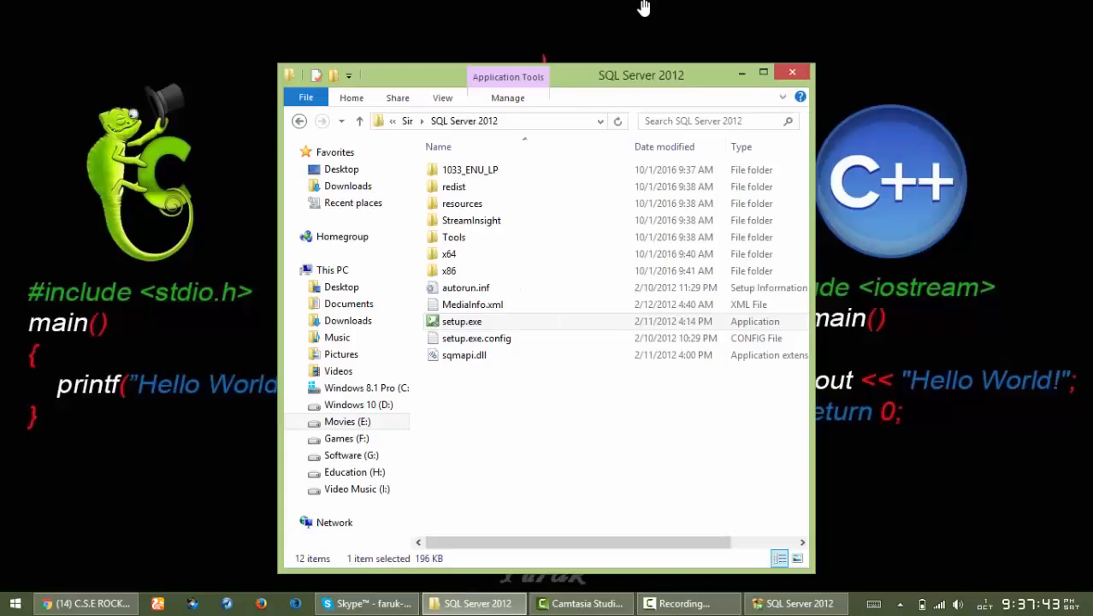
left_click(789, 603)
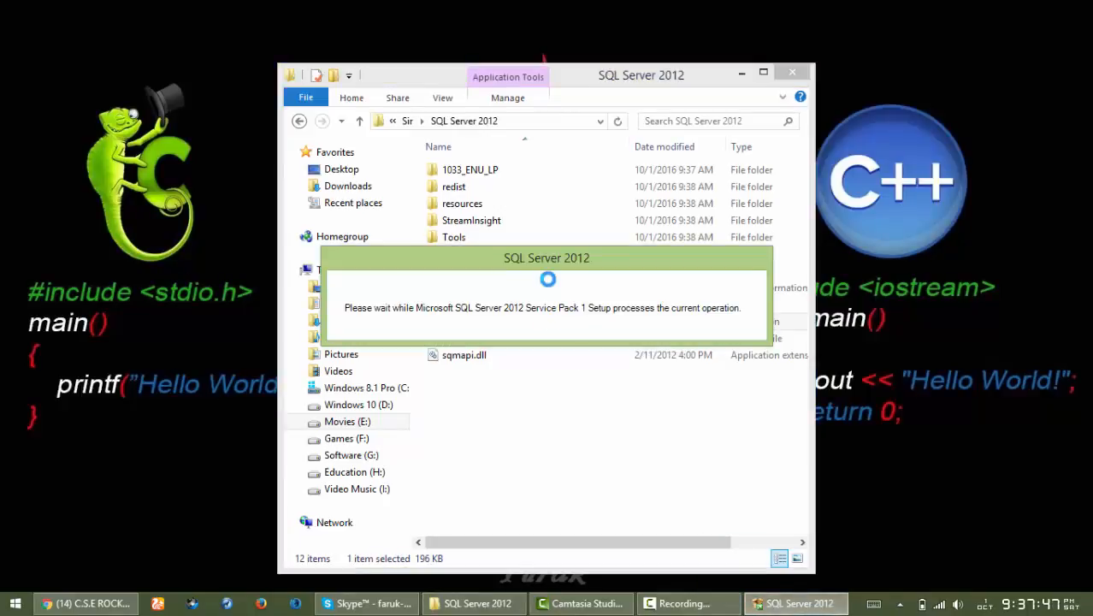
double_click(570, 76)
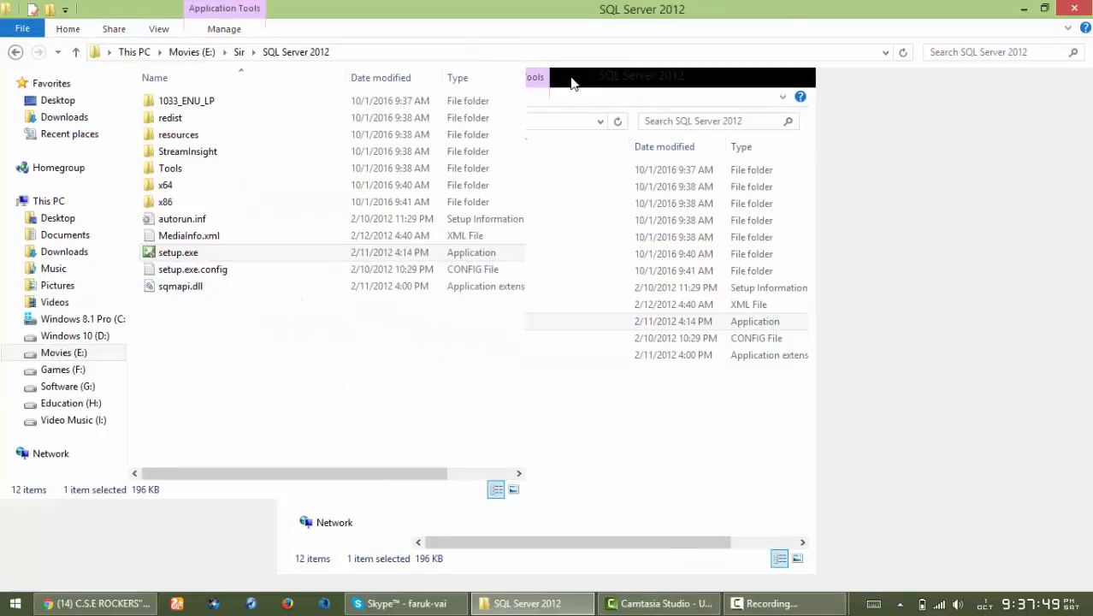
left_click(773, 604)
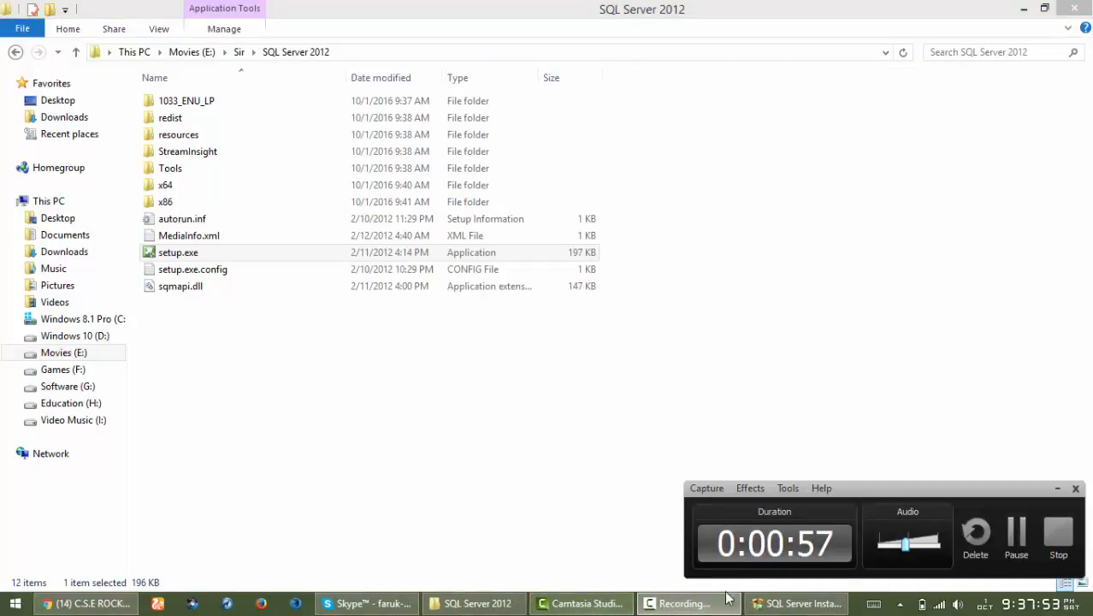
left_click(783, 605)
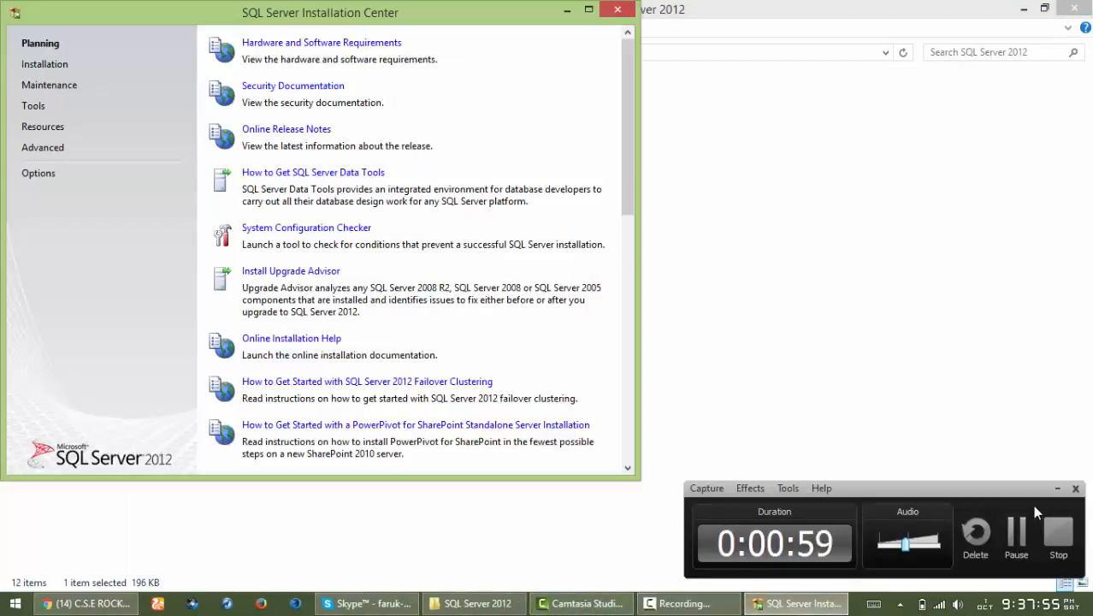
left_click(1058, 489)
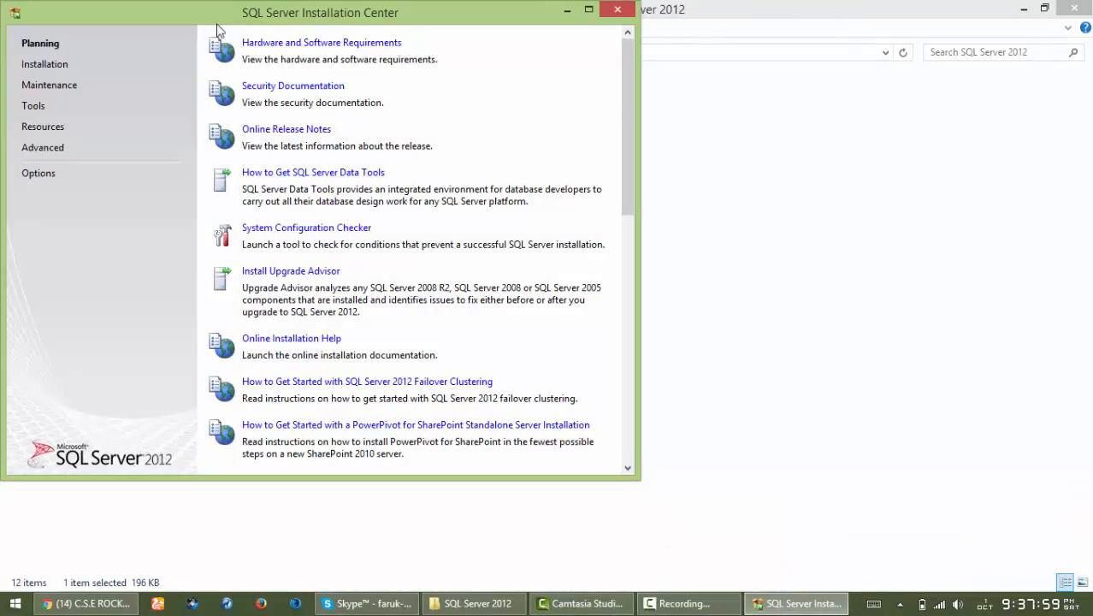
left_click_drag(292, 17, 503, 58)
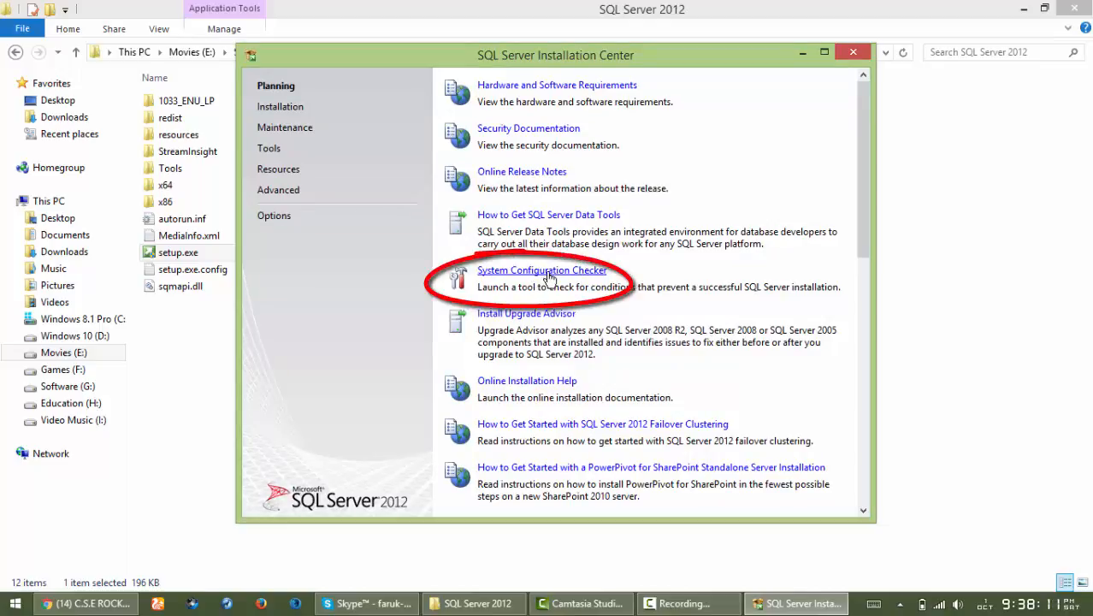
- Run System Configuration Checker and show details of the 12 passed support rules
left_click(547, 272)
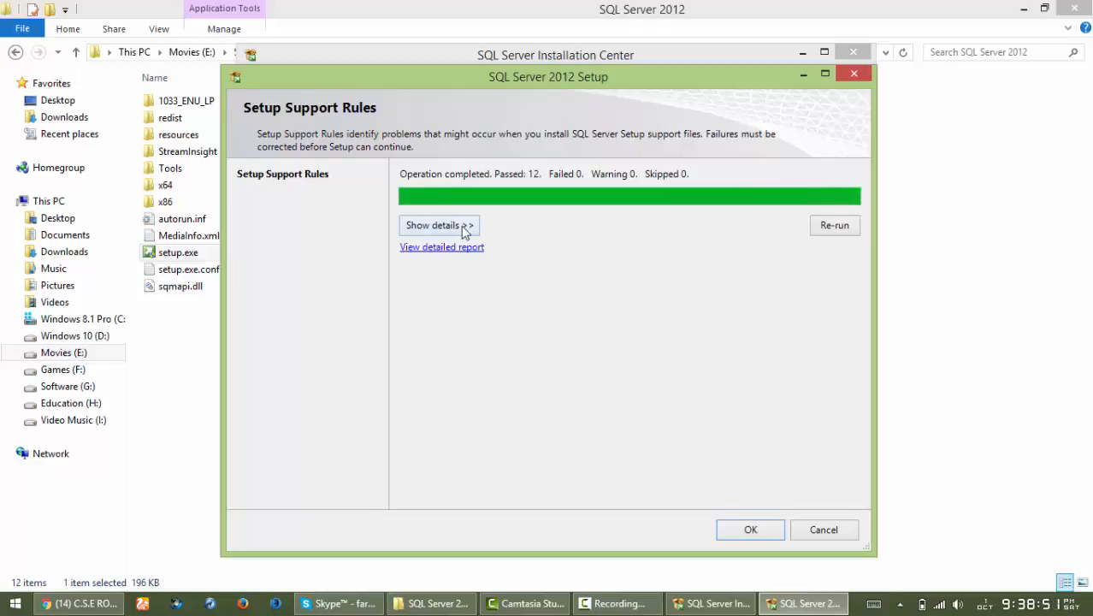
left_click(462, 227)
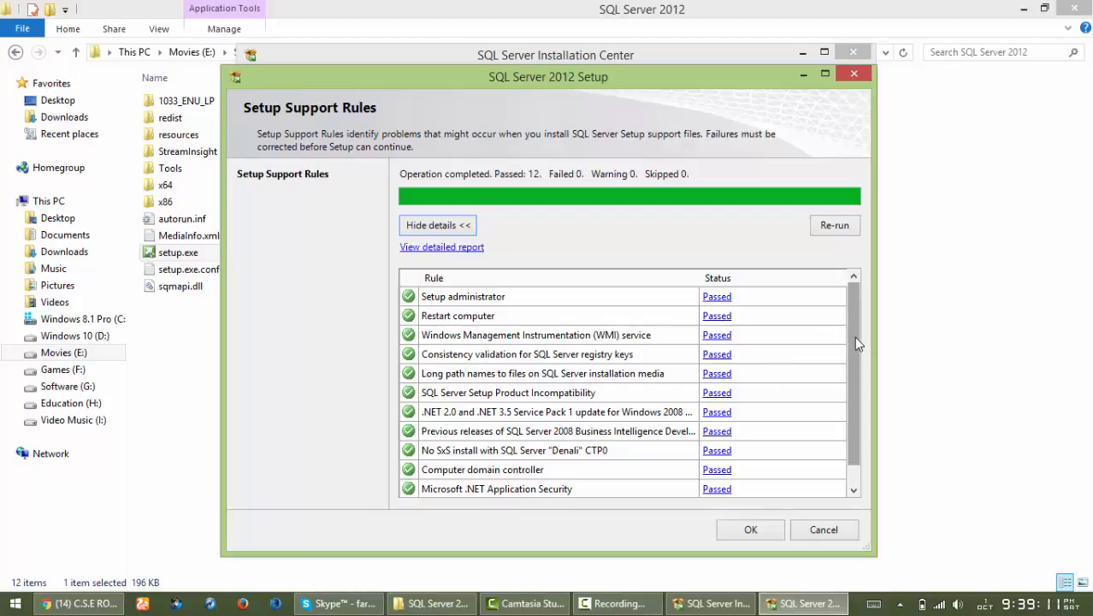
mouse_move(856, 348)
left_mouse_down()
mouse_move(861, 371)
mouse_move(858, 343)
left_mouse_up()
- Close the passed rule check and switch to the Installation options page
left_click(762, 532)
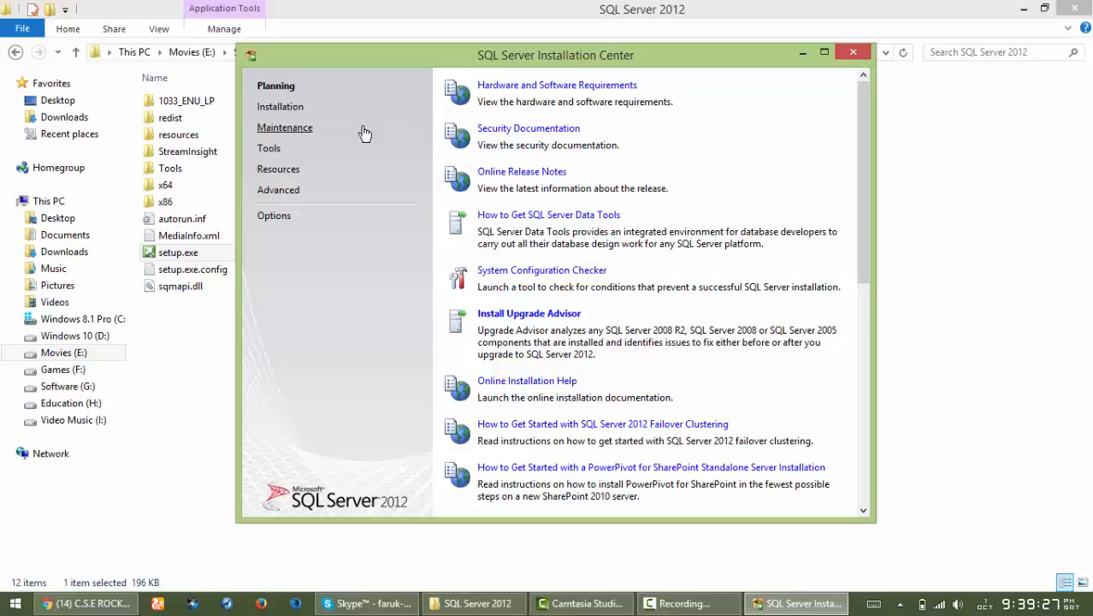
left_click(285, 115)
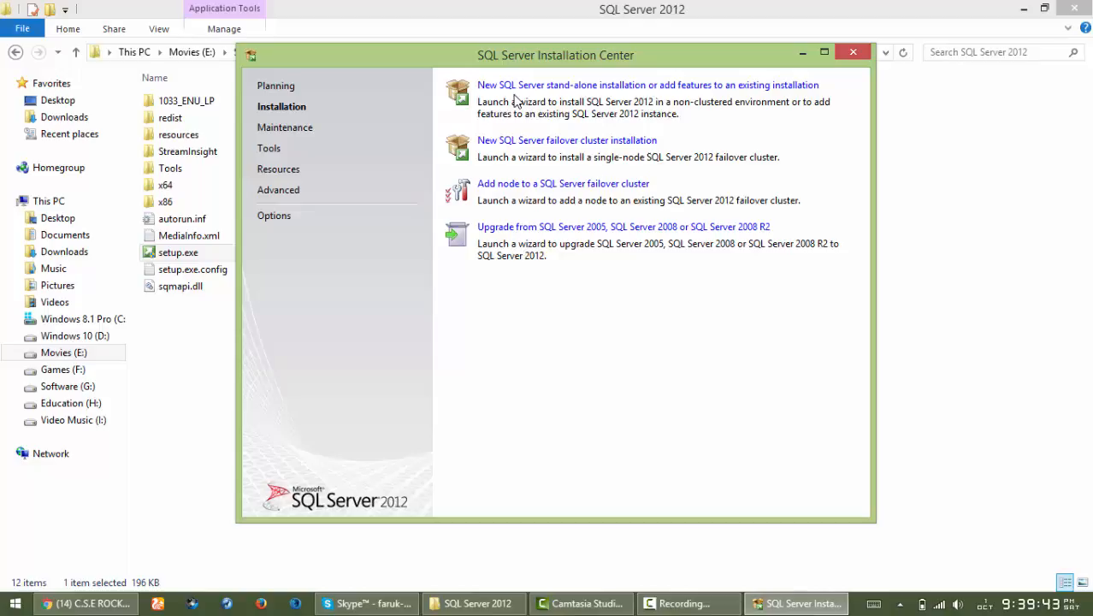
- Start a new stand-alone installation, review its nine passed setup rules, and dismiss them
left_click(581, 88)
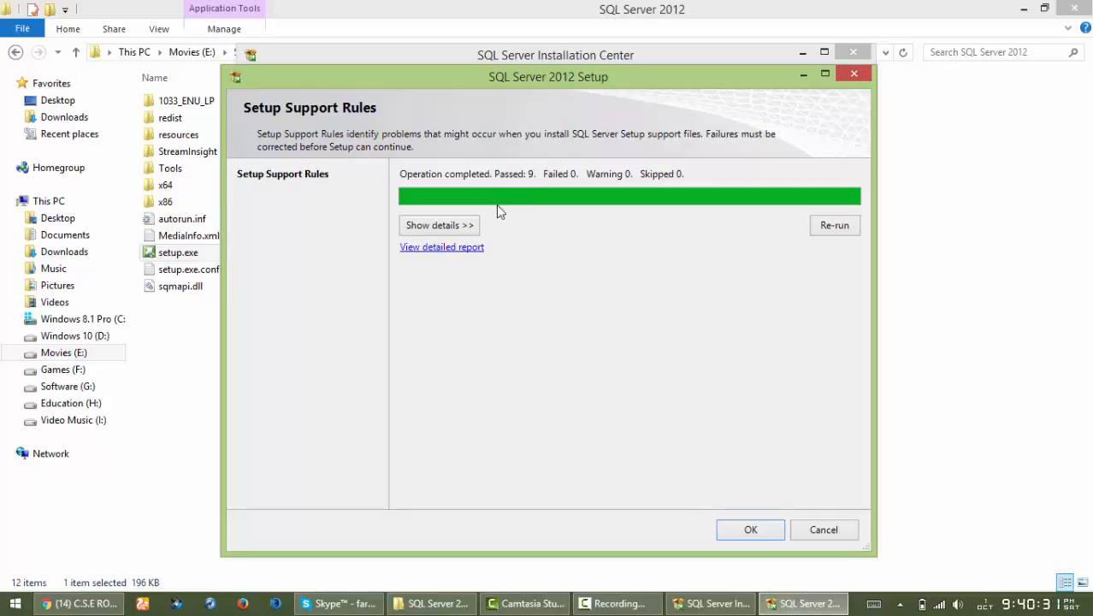
left_click(475, 225)
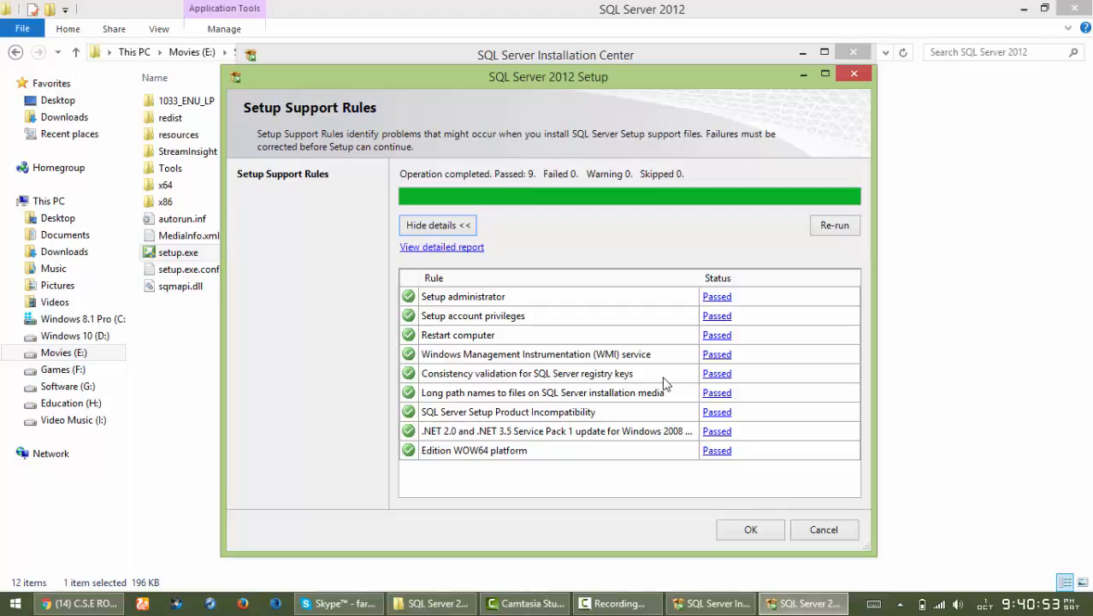
left_click(752, 530)
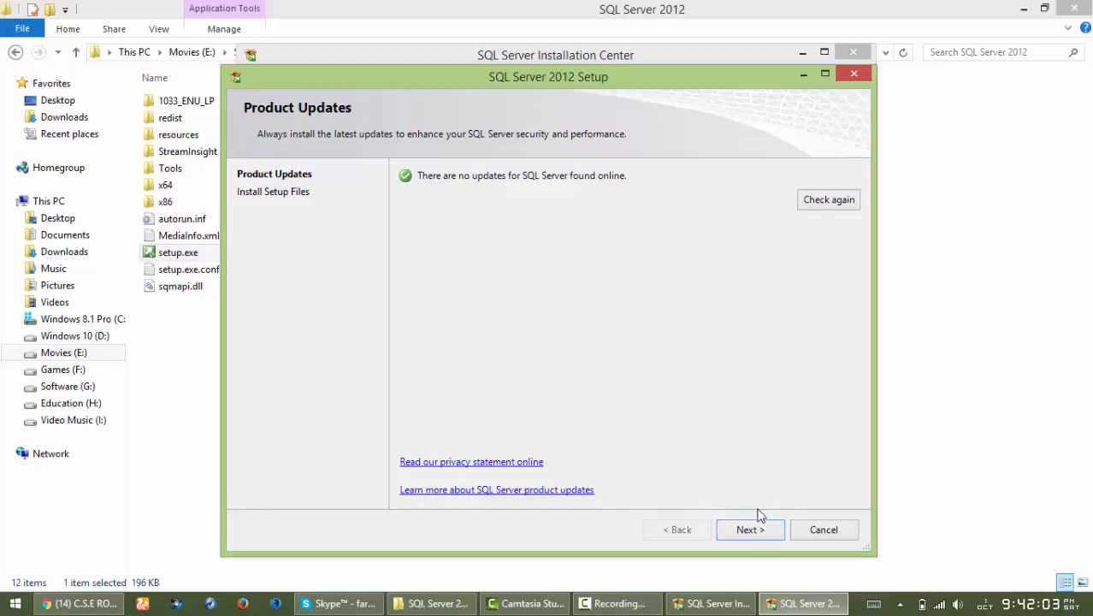
- Continue past Product Updates, with no updates found, to install the setup files
left_click(758, 536)
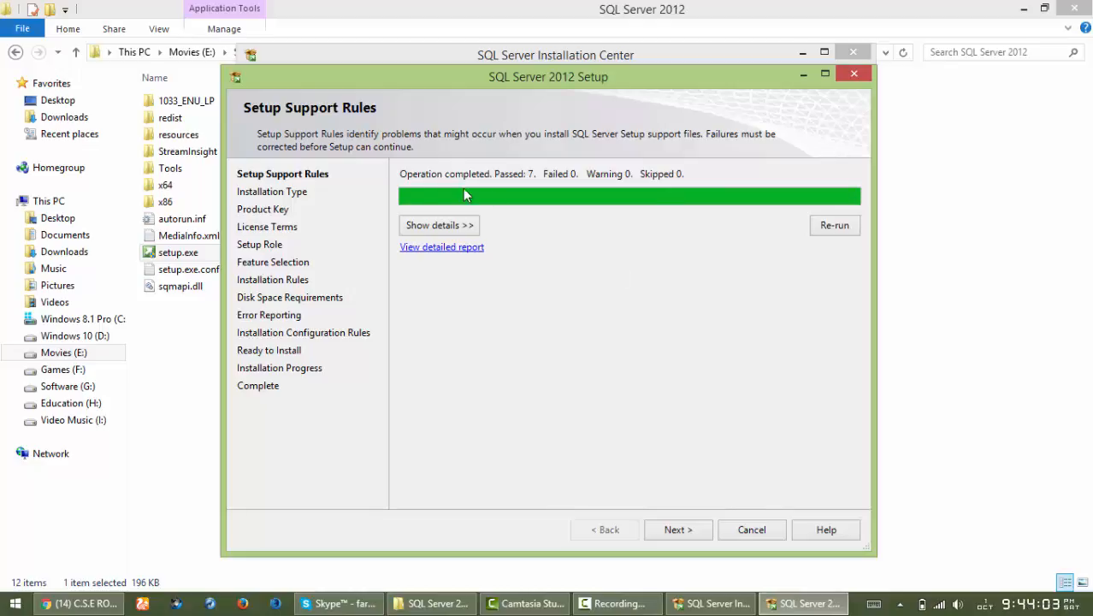
- With all 7 setup support rules passed, proceed to the Installation Type page
left_click(694, 529)
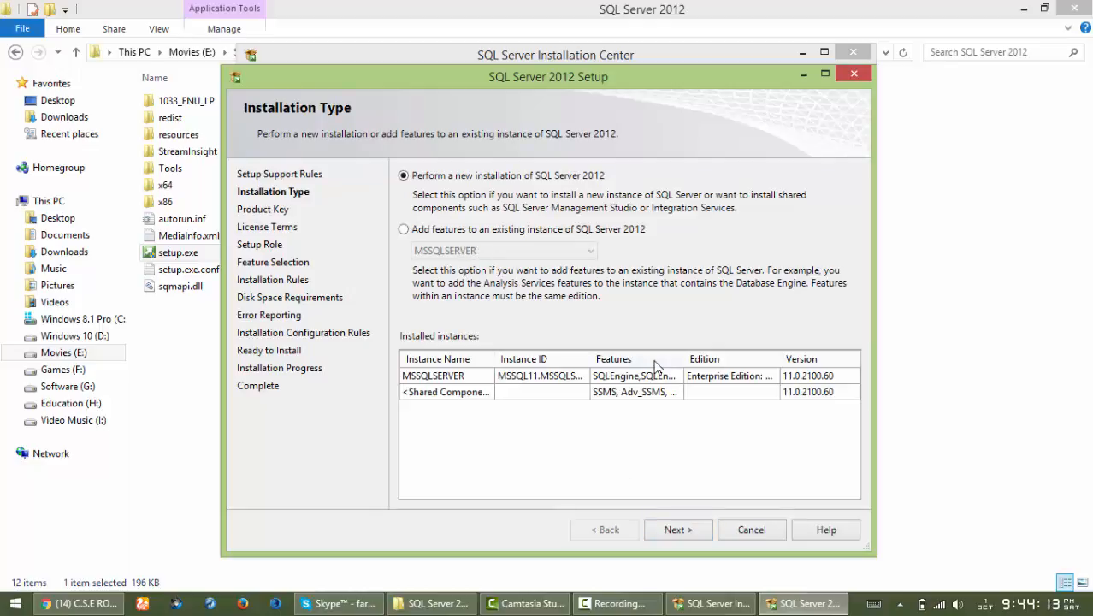
- Choose a new installation, keep the pre-filled product key, and accept the license terms
left_click(686, 526)
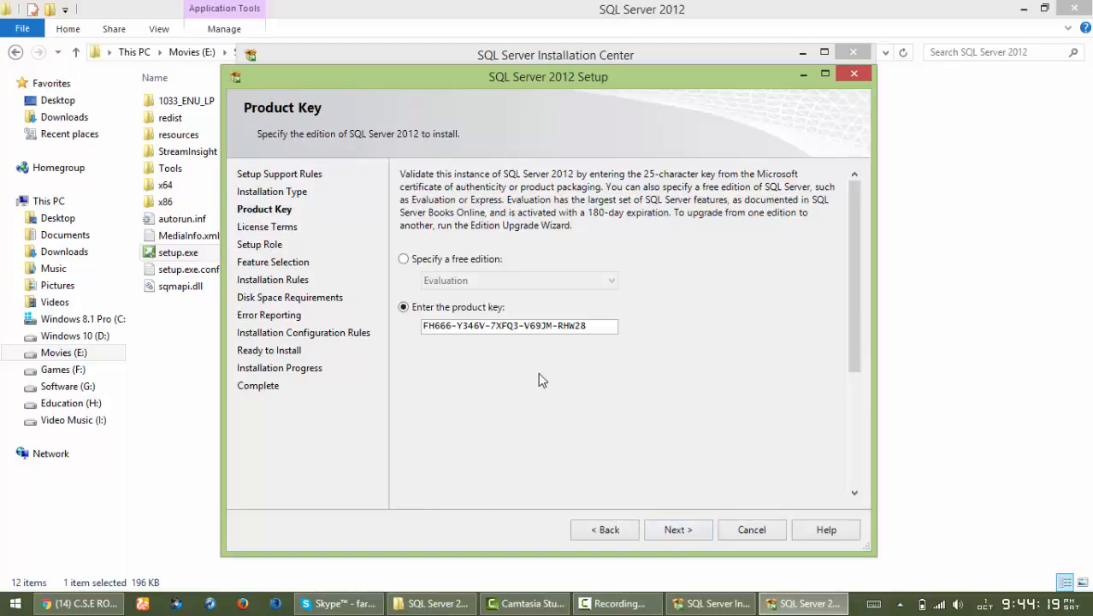
left_click(685, 529)
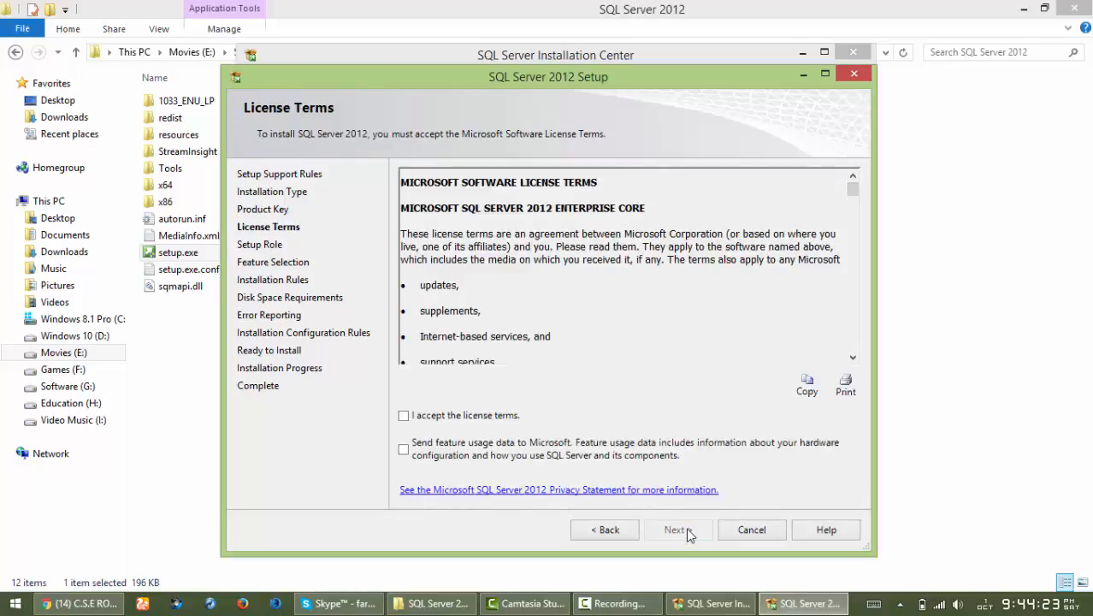
left_click(451, 416)
left_click(691, 530)
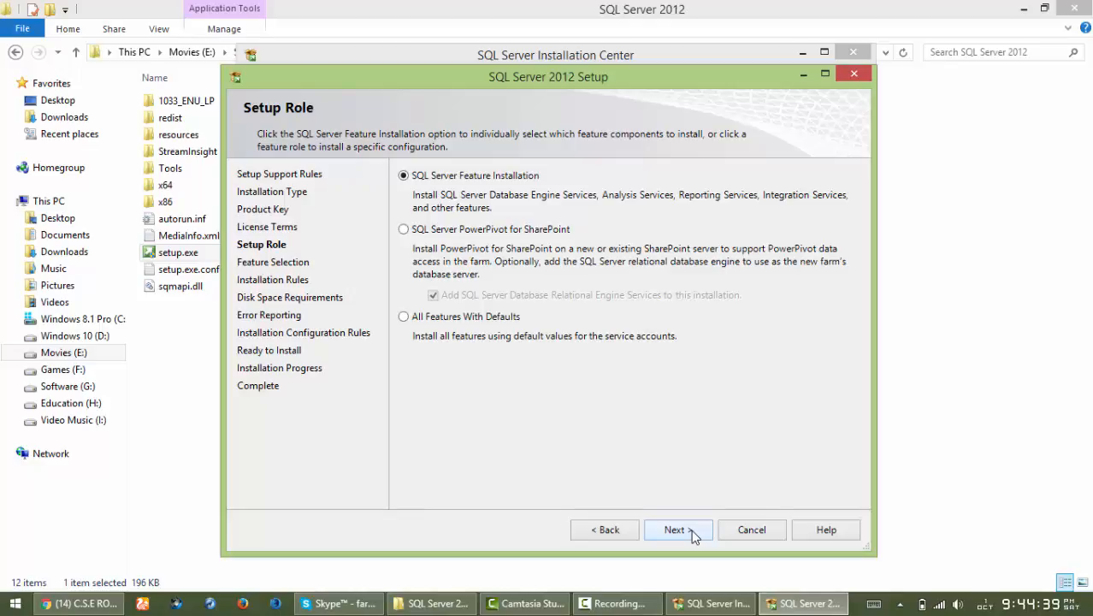
- Select 'All Features With Defaults' as the setup role and proceed to Feature Selection
left_click(444, 322)
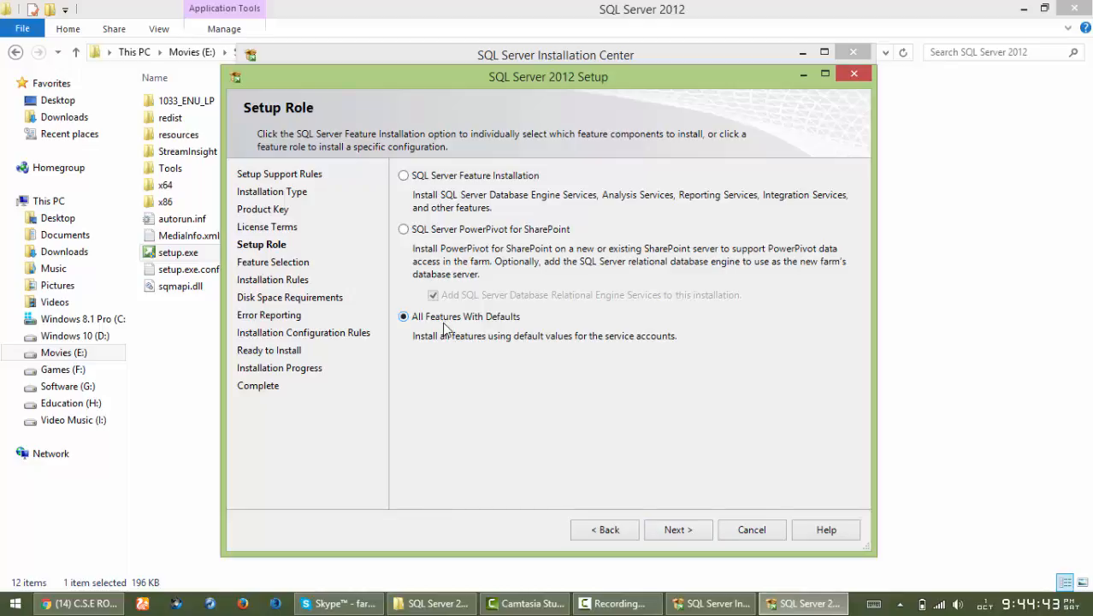
left_click(686, 530)
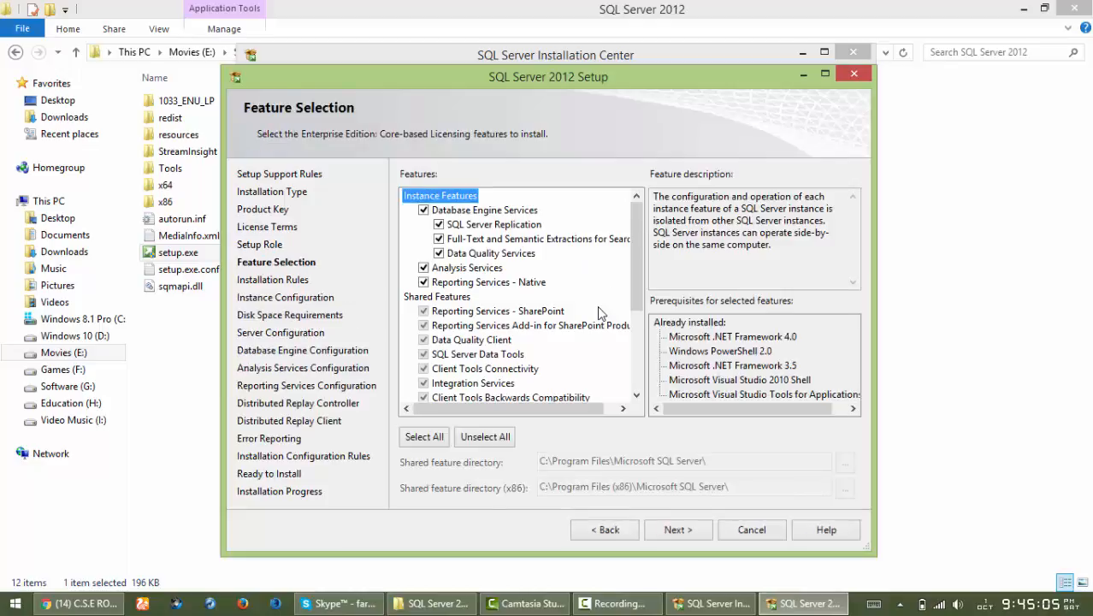
mouse_move(637, 282)
left_mouse_down()
mouse_move(647, 349)
mouse_move(647, 284)
left_mouse_up()
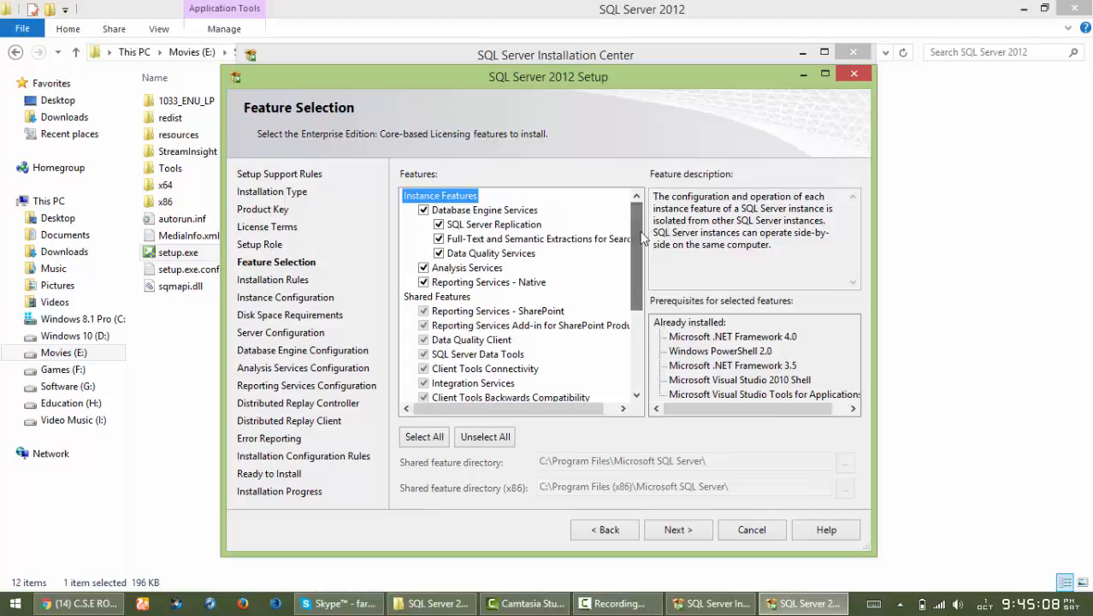
- Select all features on Feature Selection and continue to the Installation Rules check
left_click(435, 443)
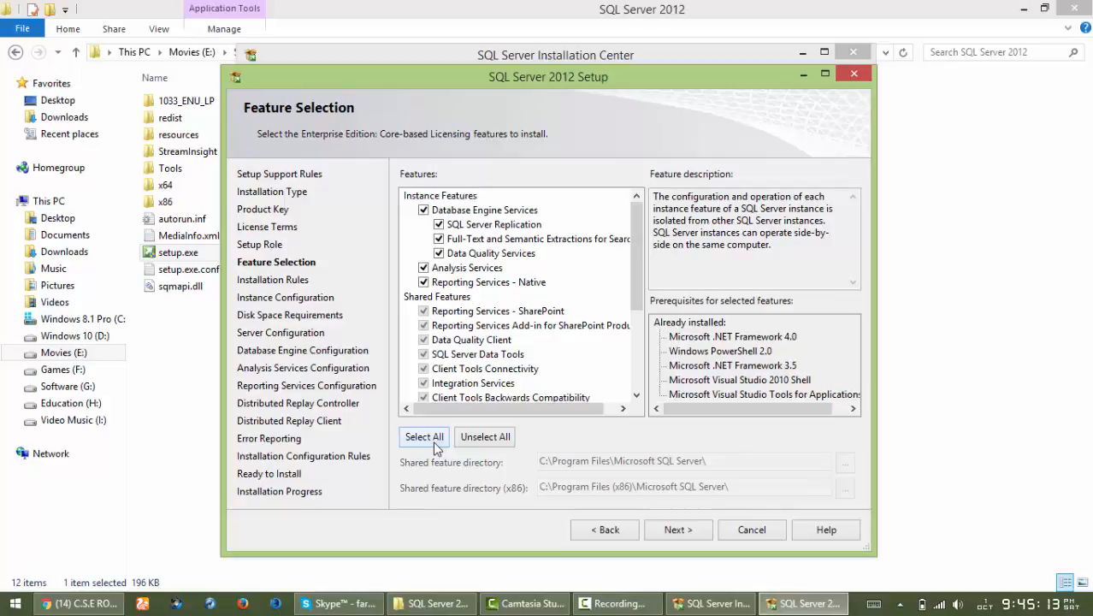
left_click(675, 529)
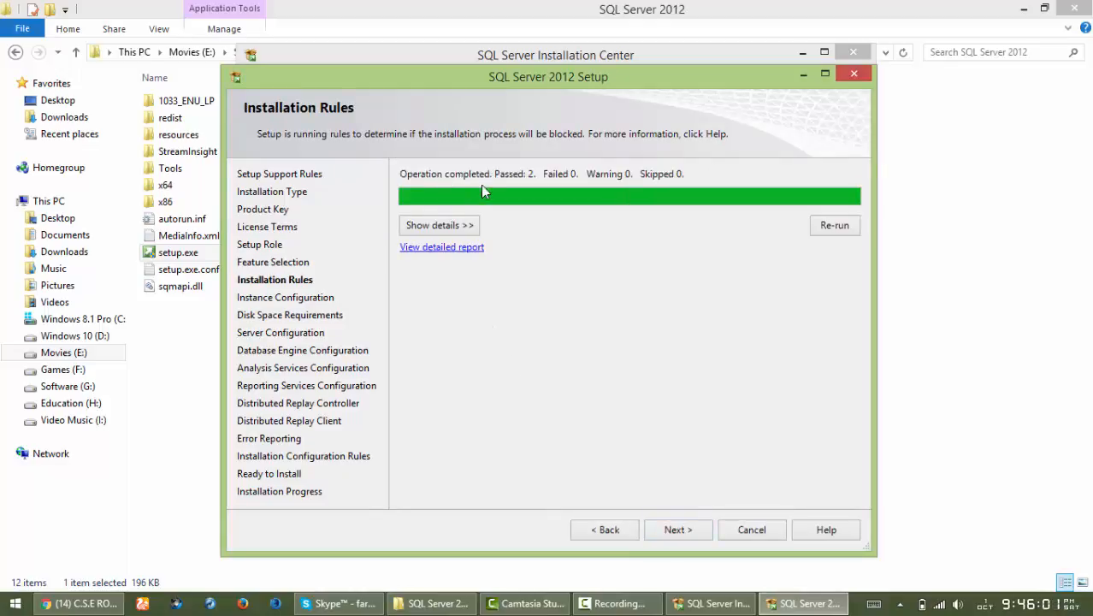
- Show the details of the two passed installation rules and continue to Instance Configuration
left_click(464, 229)
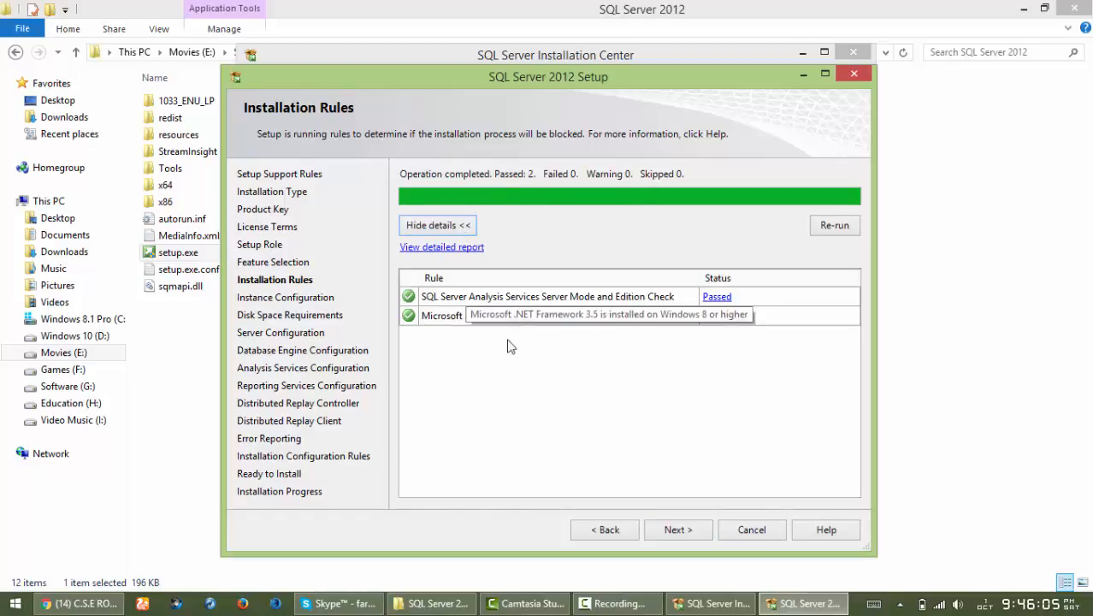
left_click(676, 530)
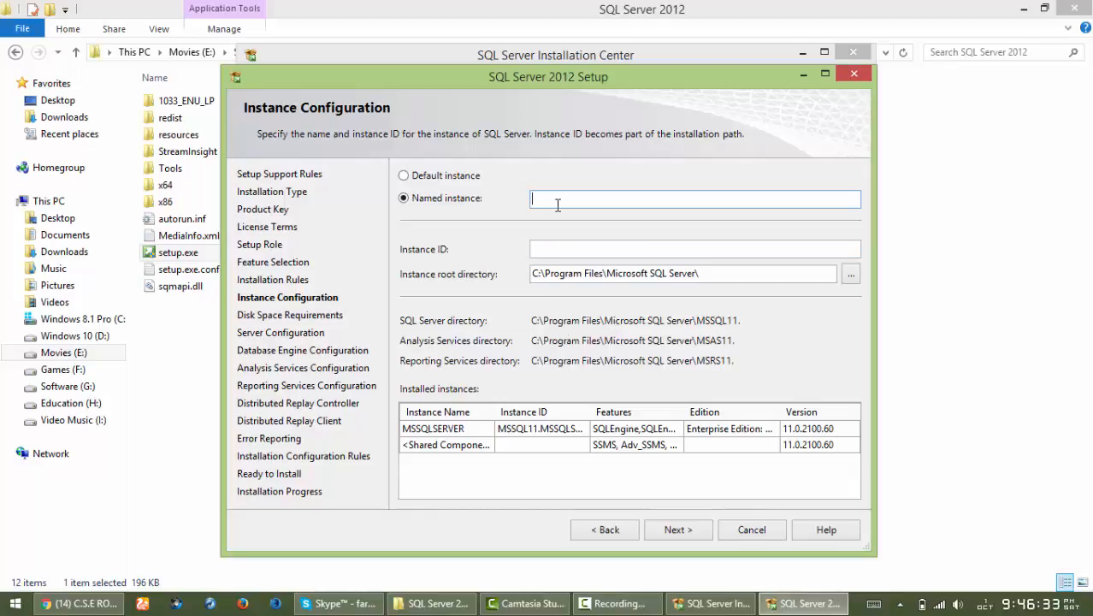
- Enter the new instance's name in the Named instance box and continue to Disk Space Requirements
type("Faruk")
left_click(686, 532)
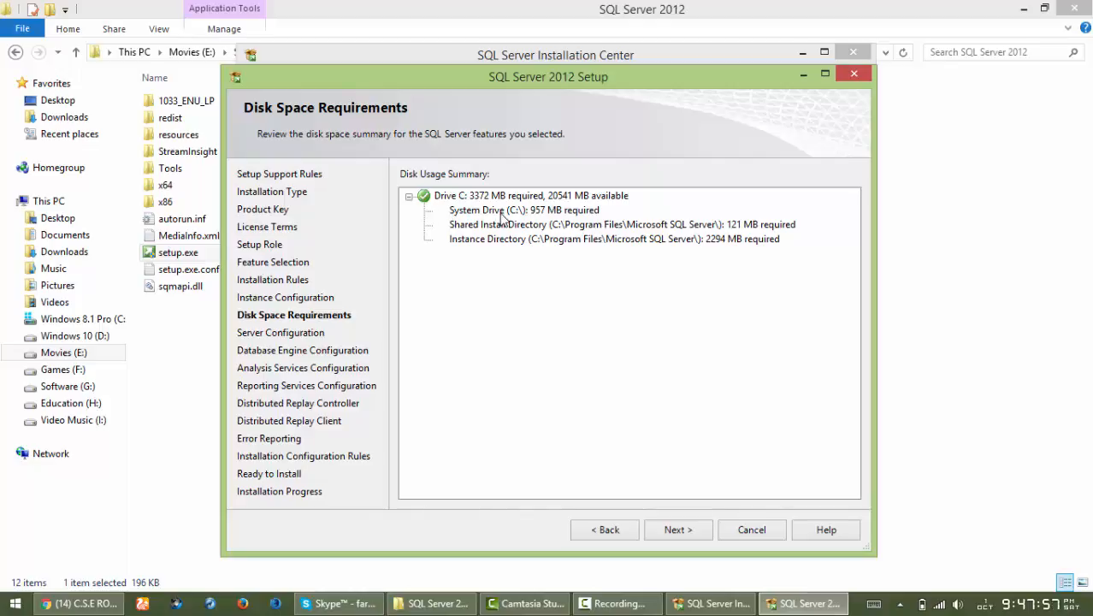
- Pass the disk space summary and accept the default service accounts and startup types
left_click(673, 529)
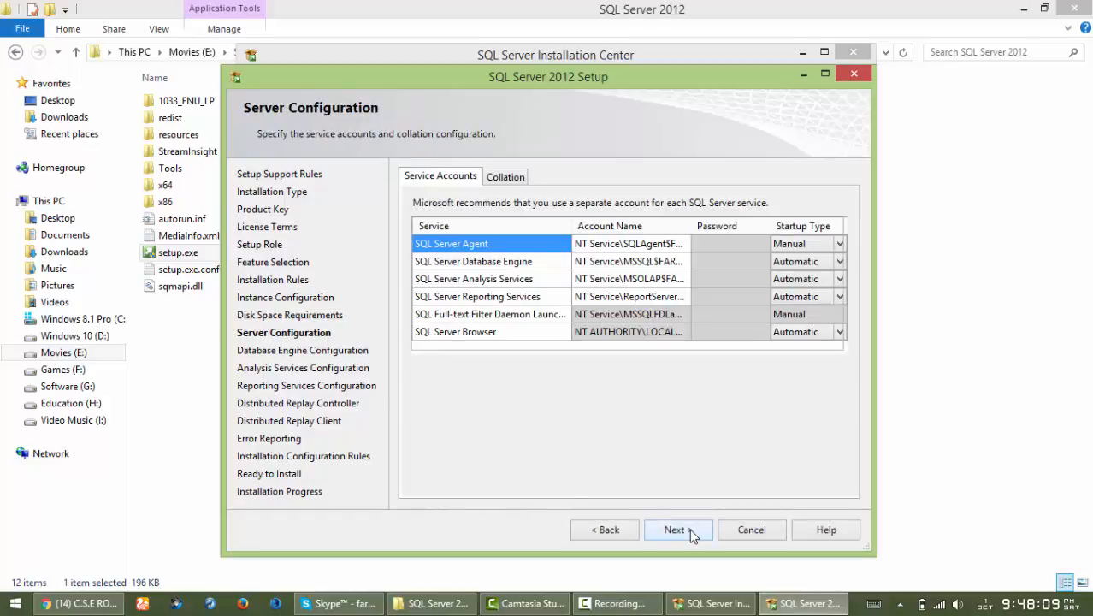
left_click(689, 528)
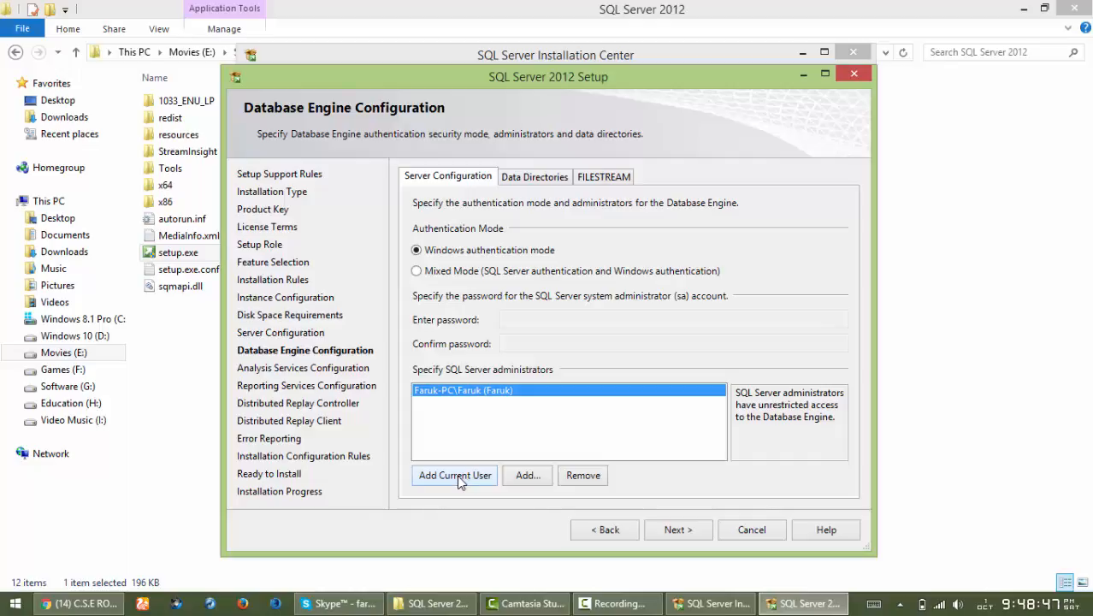
- Switch to Mixed Mode authentication, then enter and confirm the sa account password
left_click(444, 272)
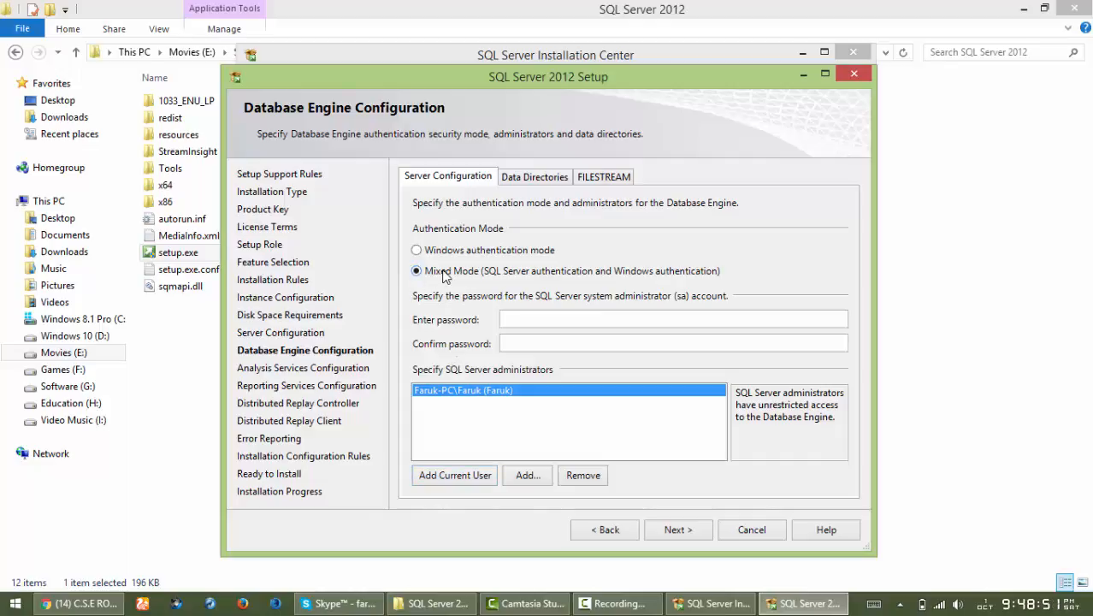
left_click(547, 319)
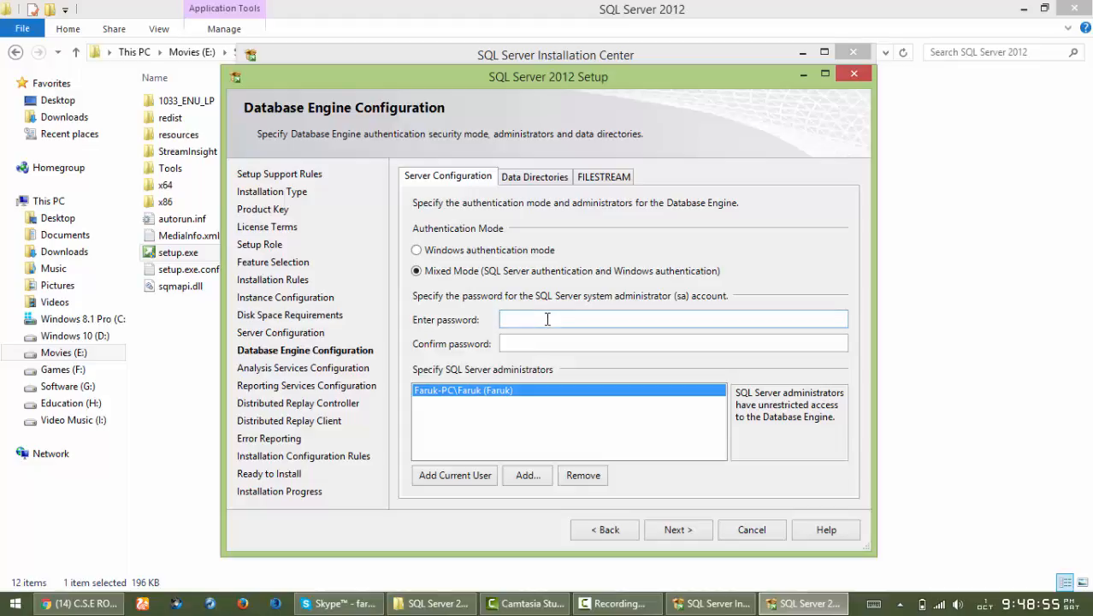
type("12345678")
key("Tab")
type("12345678")
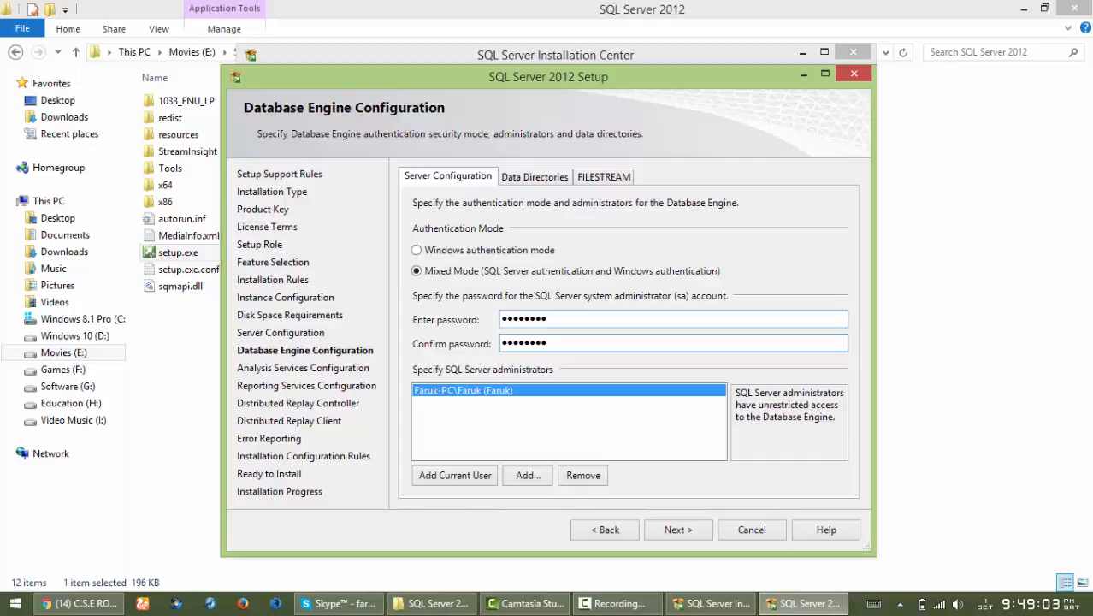
- Add the current user as Analysis Services administrator and accept native Reporting Services mode
left_click(680, 529)
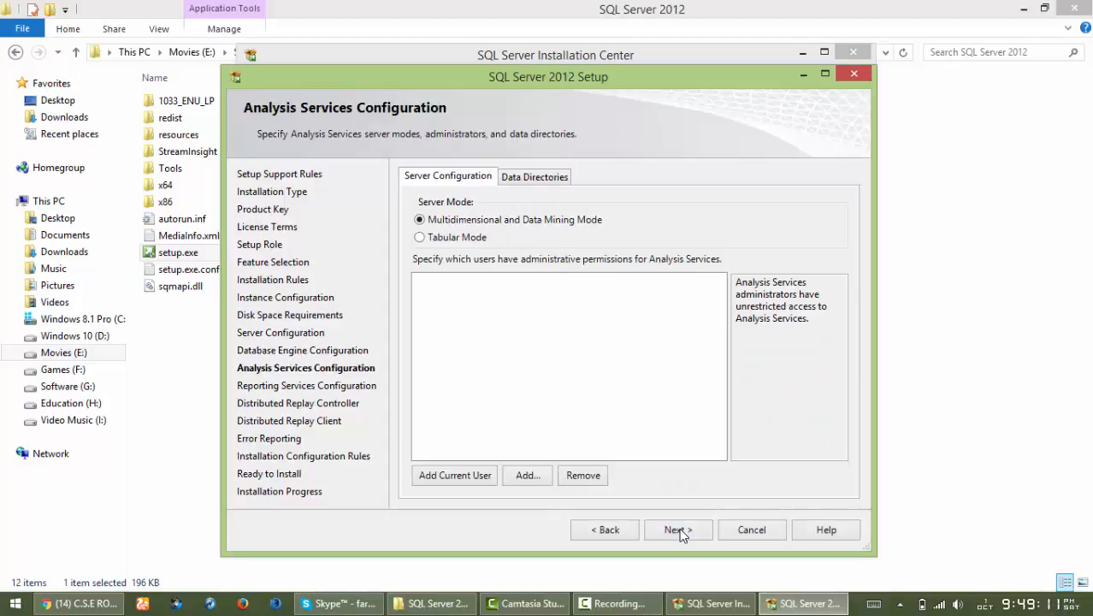
left_click(467, 475)
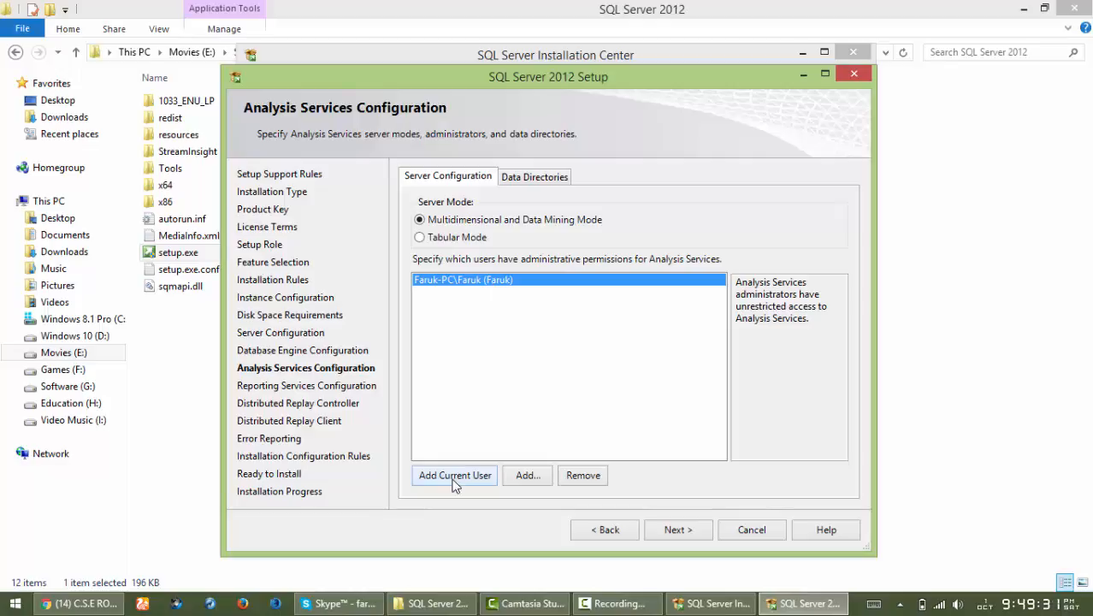
left_click(678, 529)
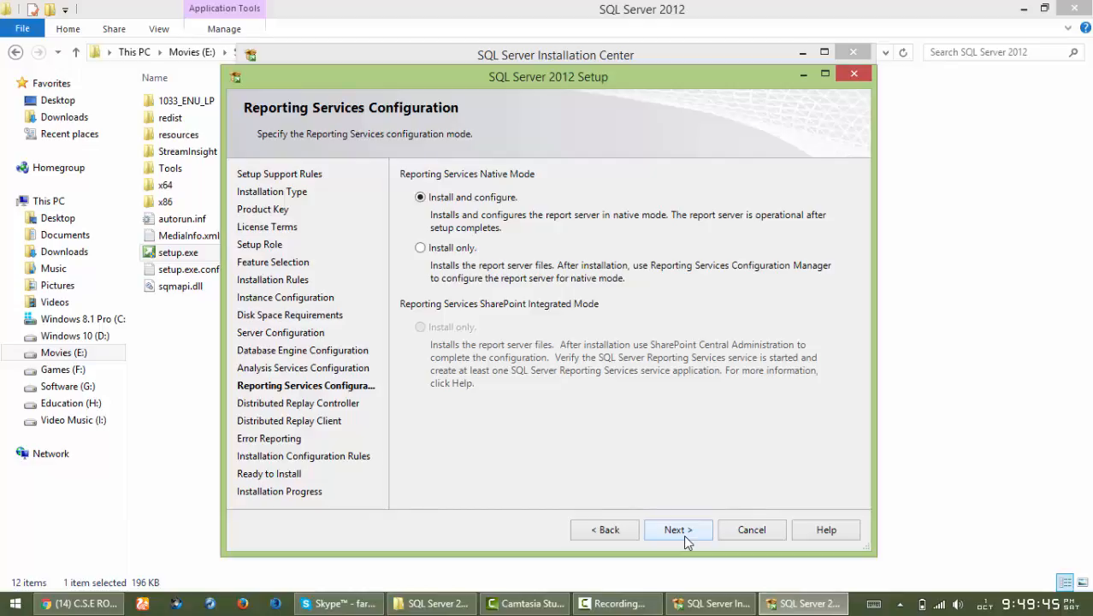
left_click(697, 535)
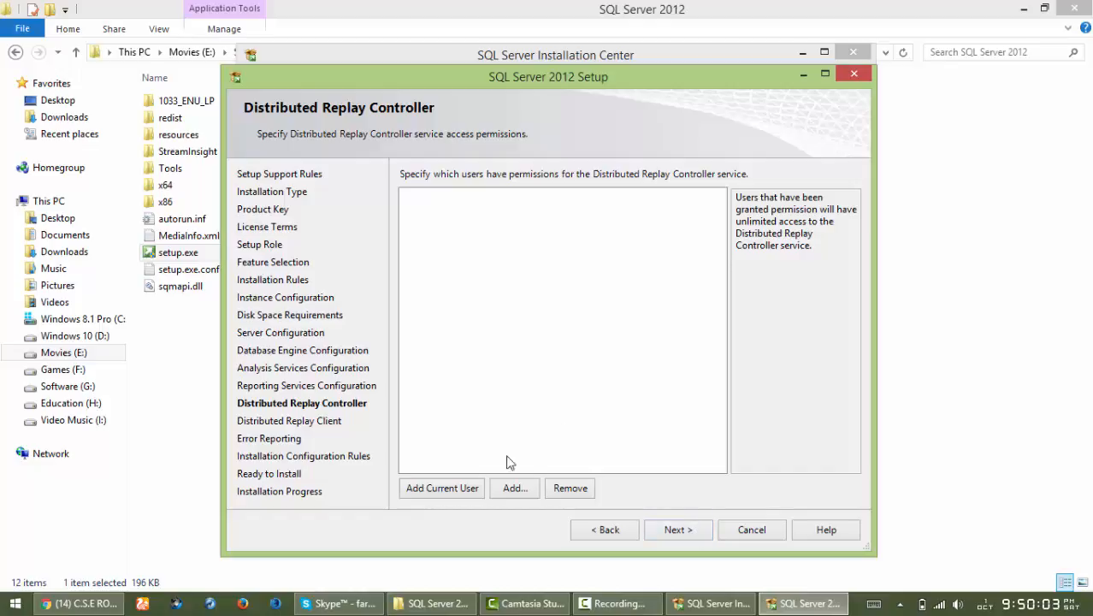
- Grant the current user Distributed Replay Controller permissions and continue to Distributed Replay Client
left_click(441, 489)
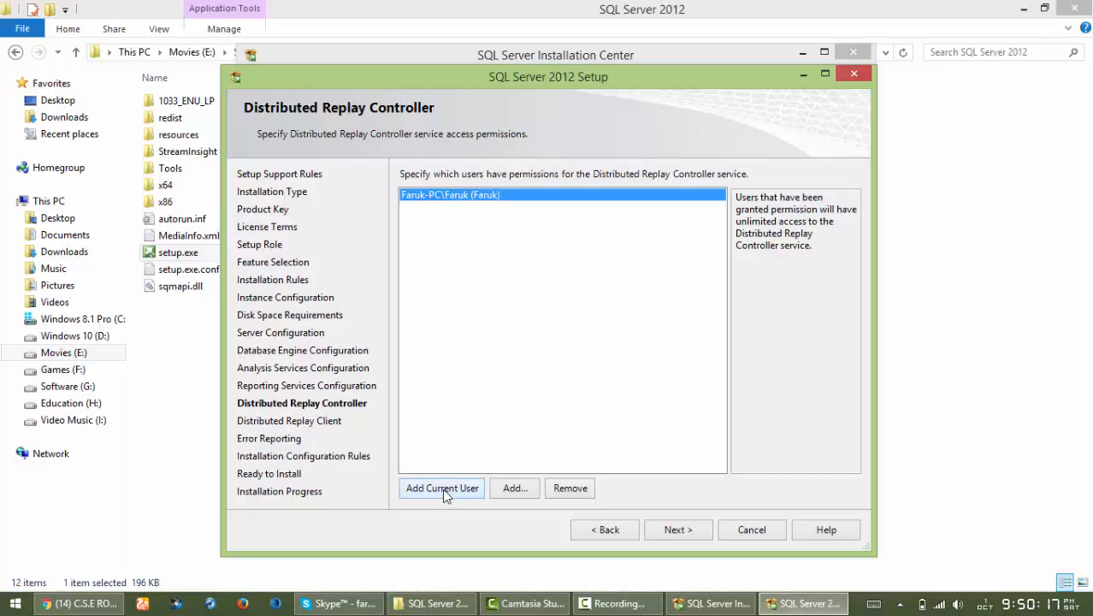
left_click(693, 535)
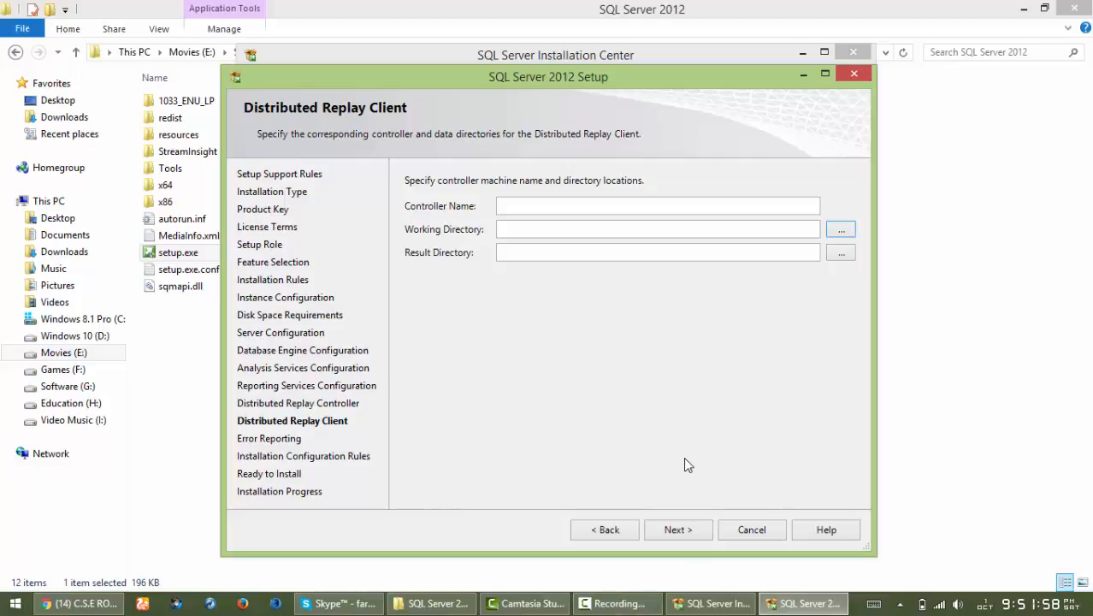
- Leave replay client settings blank, opt in to error reporting, and pass the 7 configuration rules
left_click(675, 529)
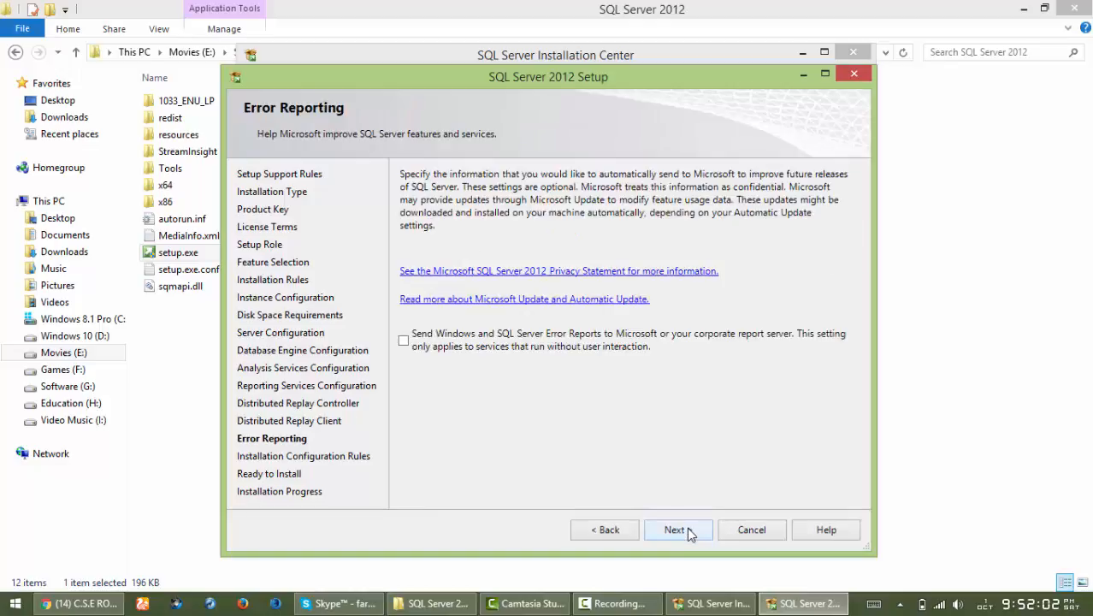
left_click(407, 341)
left_click(689, 529)
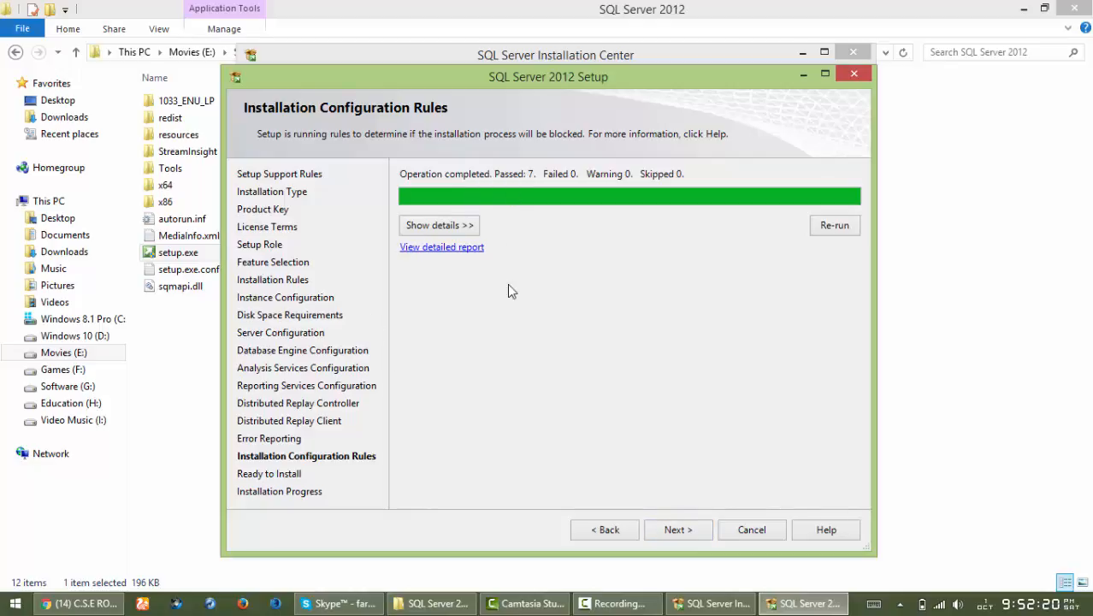
left_click(676, 530)
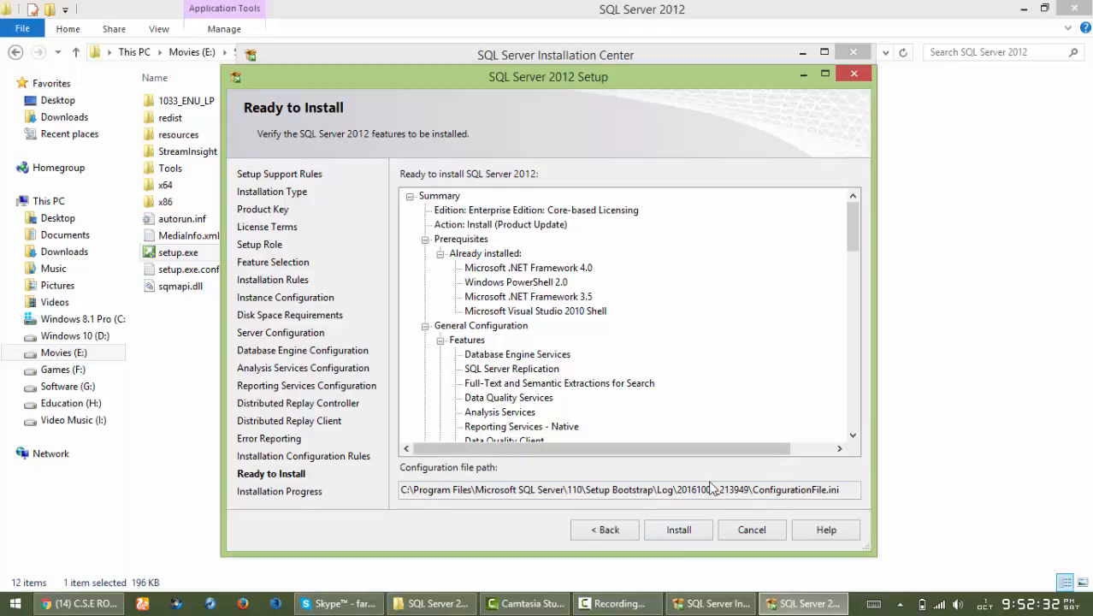
- Start installing the selected features from the Ready to Install summary
left_click(687, 531)
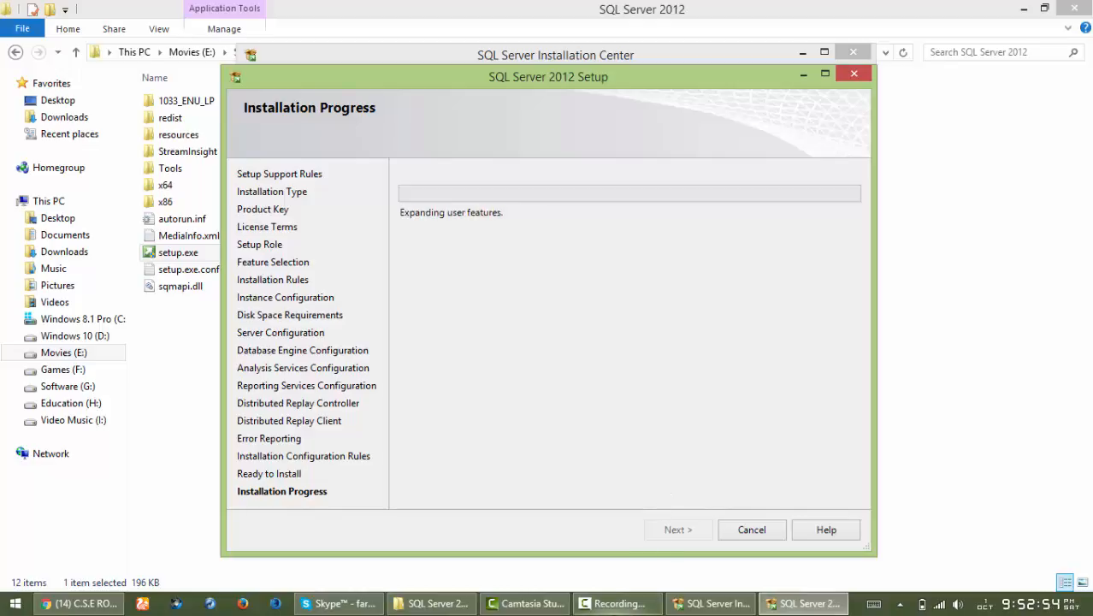
left_click(617, 603)
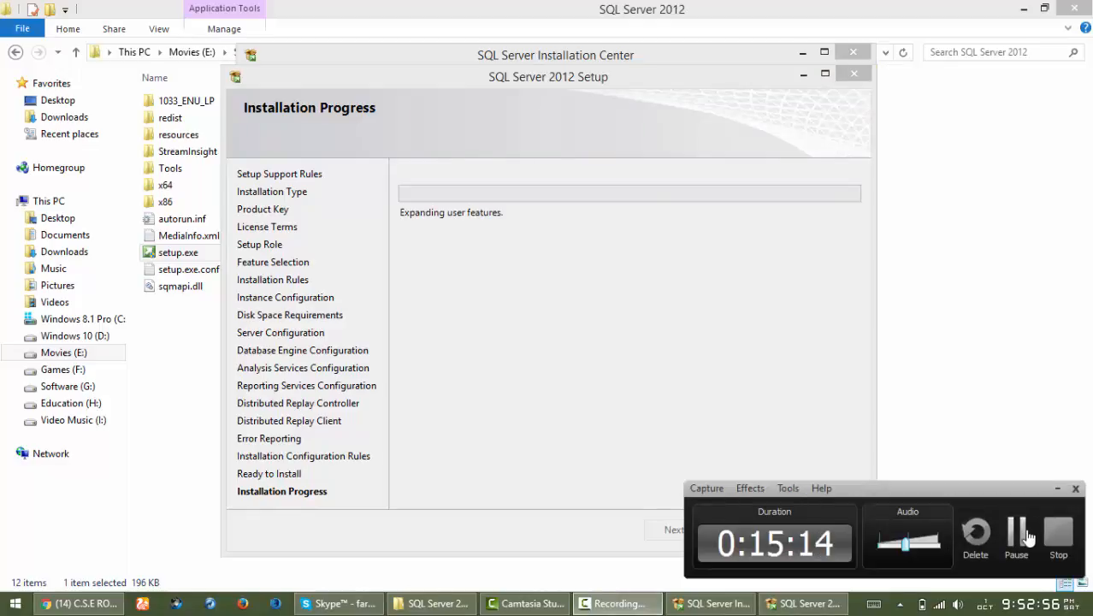
left_click(1015, 532)
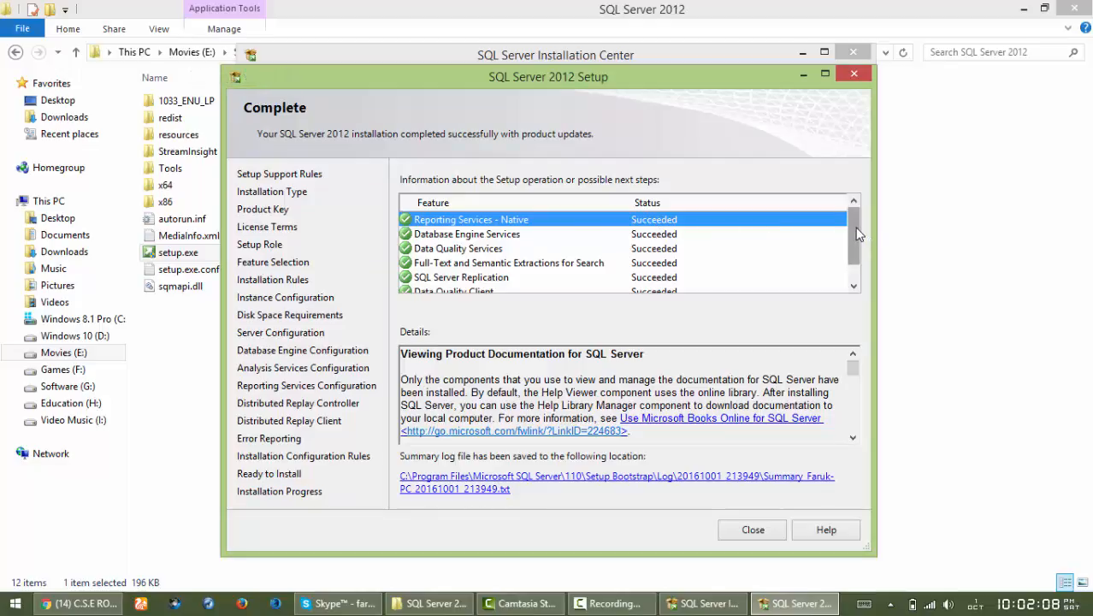
- Scroll the Complete page's feature list to confirm every feature shows Succeeded
left_click_drag(858, 235, 862, 253)
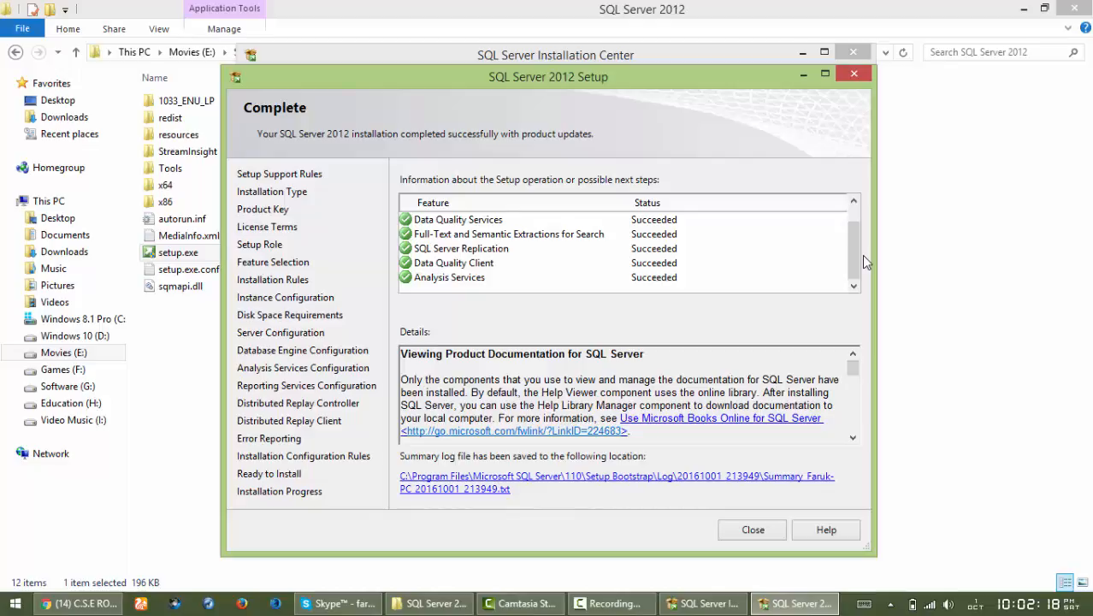
left_click_drag(853, 244, 853, 223)
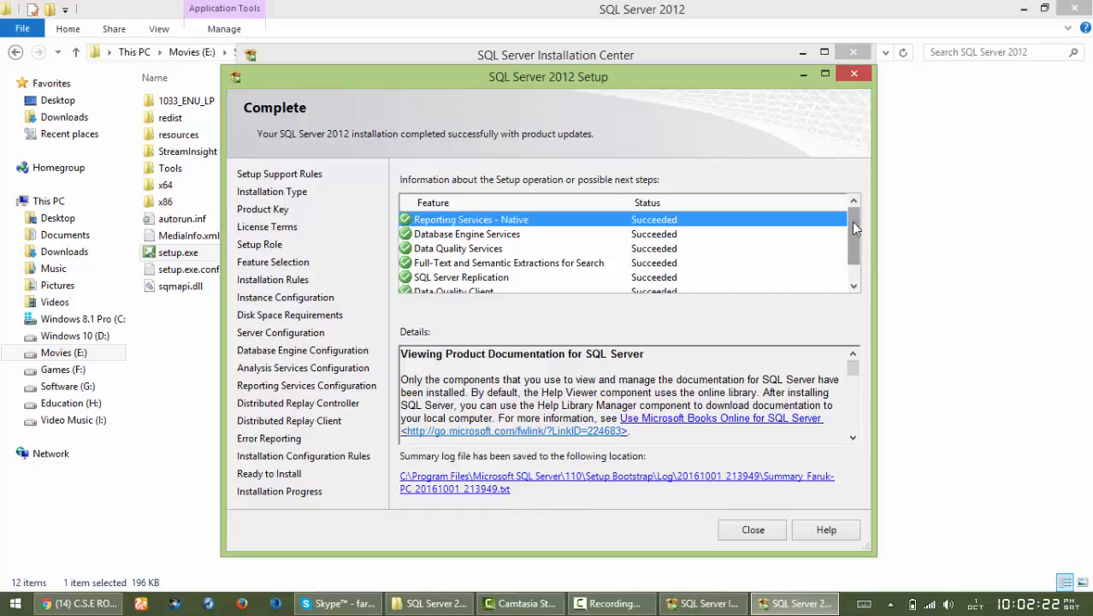